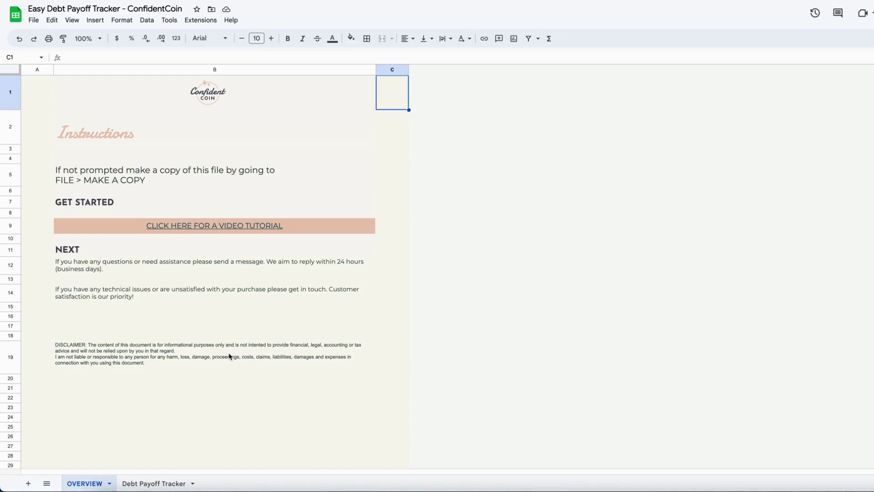
# Review the OVERVIEW sheet's instructions, including the document copy options and the video tutorial link
pyautogui.click(330, 230)
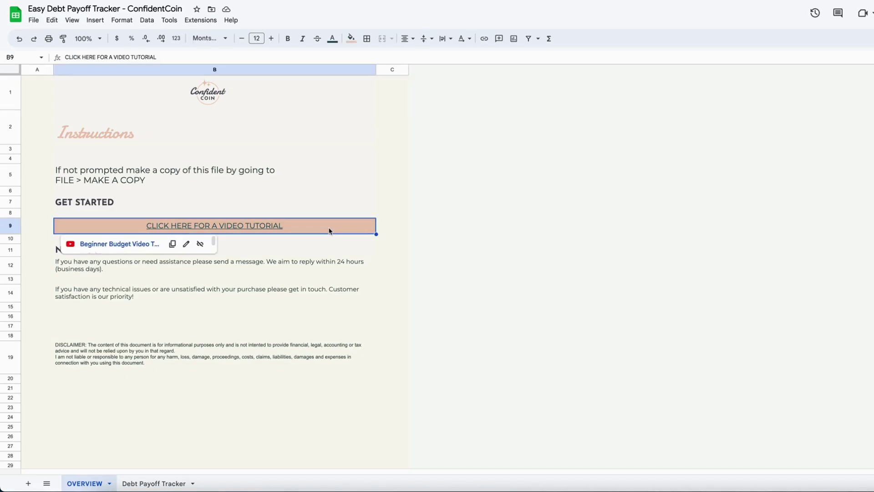
pyautogui.click(299, 169)
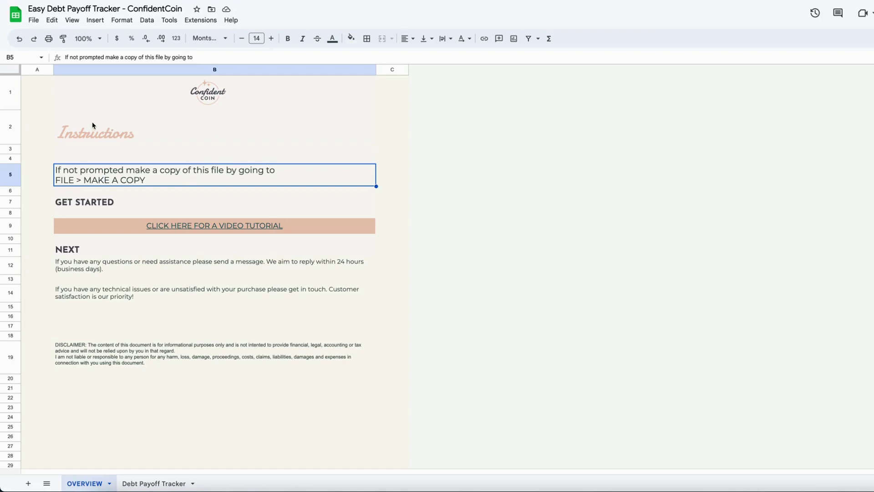
pyautogui.click(34, 20)
pyautogui.click(68, 80)
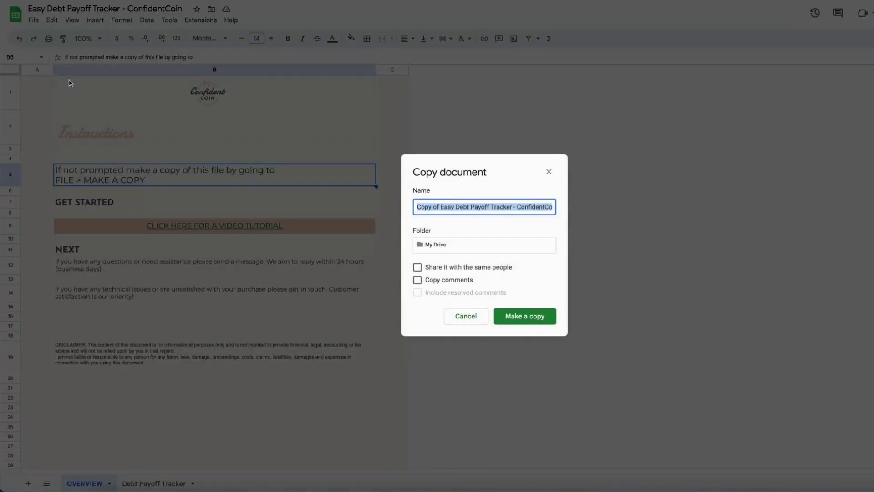
pyautogui.click(477, 325)
pyautogui.moveTo(144, 235)
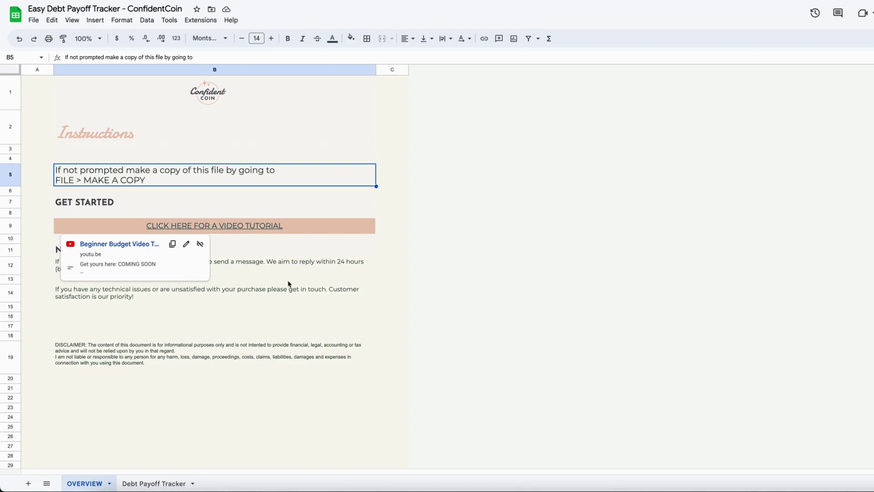
pyautogui.click(309, 309)
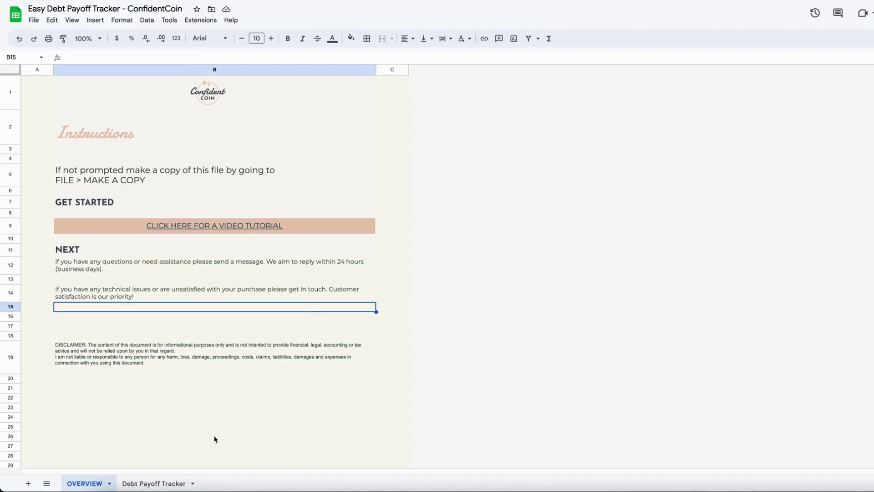
# Open the Debt Payoff Tracker sheet and look across all debt sections from Car Loan to Debt 10
pyautogui.click(160, 485)
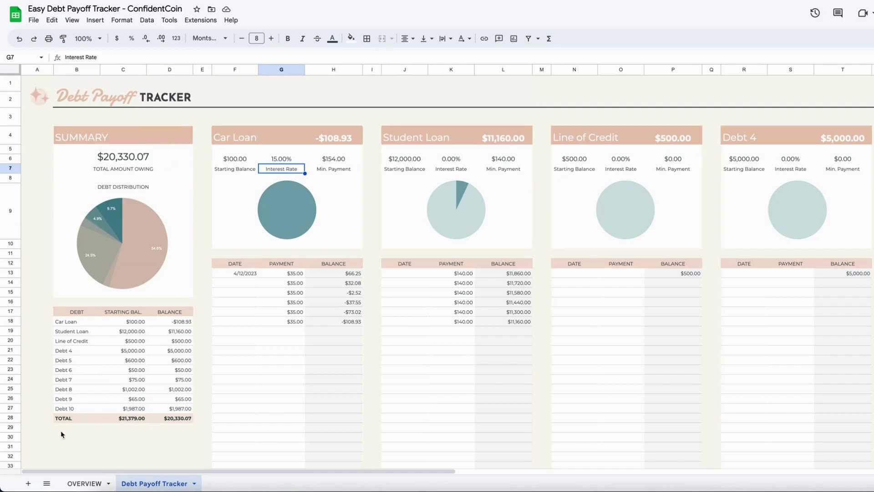
pyautogui.hscroll(15, 234, 173)
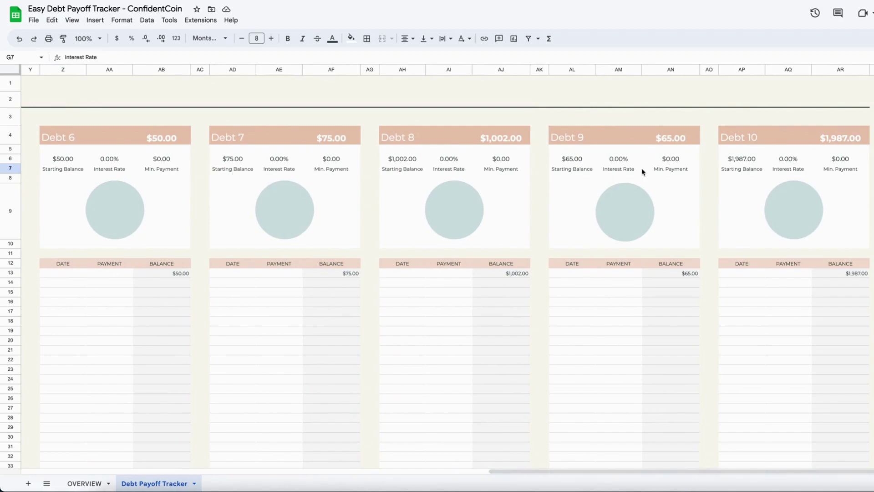
pyautogui.hscroll(-15, 209, 284)
pyautogui.hscroll(-3, 209, 284)
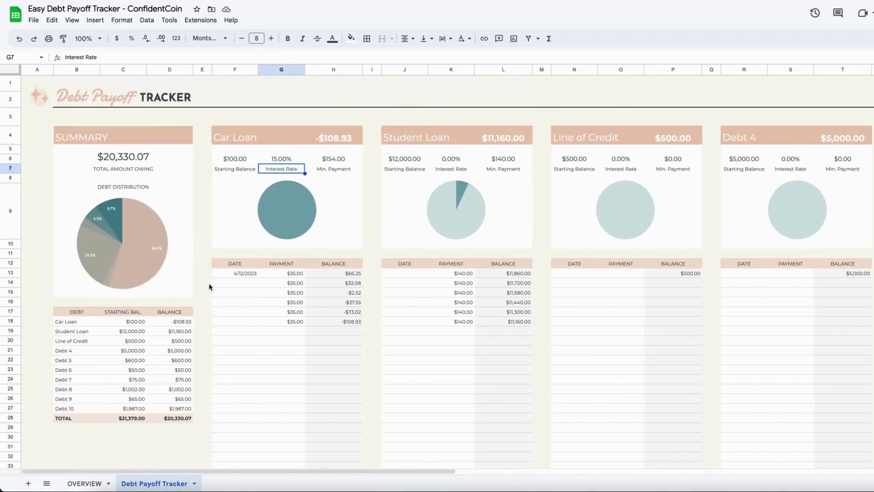
# Rename the Car Loan debt by putting the owner's first name in possessive form before "Car Loan"
pyautogui.click(244, 142)
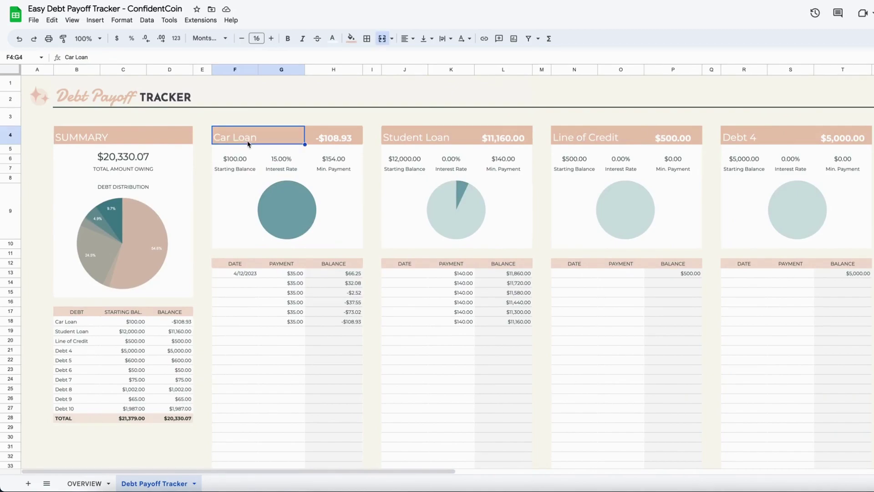
pyautogui.doubleClick(249, 141)
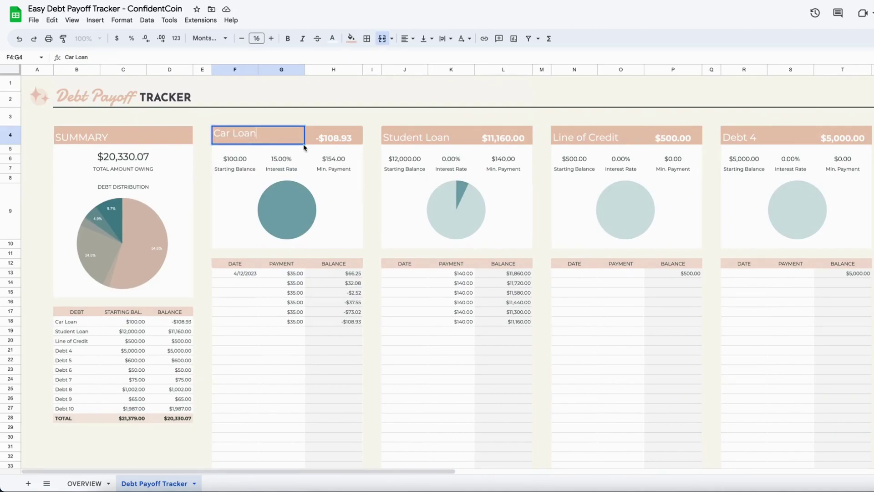
pyautogui.hotkey('ctrl', 'a')
pyautogui.write("Ashley's Car Loan")
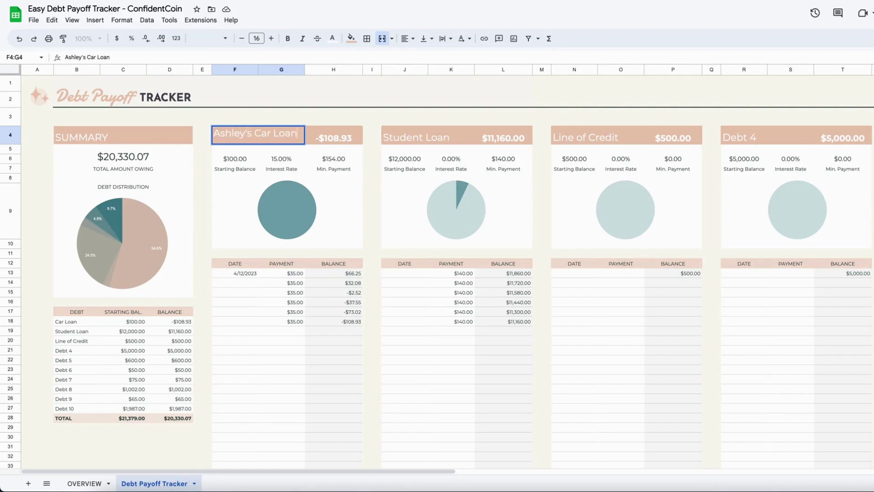
pyautogui.press('Return')
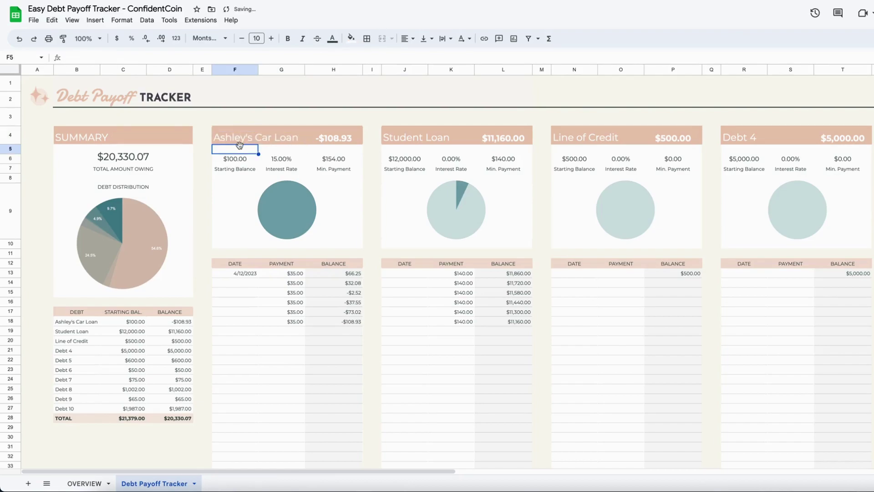
# Set the car loan's starting balance to 5400 and its interest rate to 2.54%
pyautogui.click(236, 159)
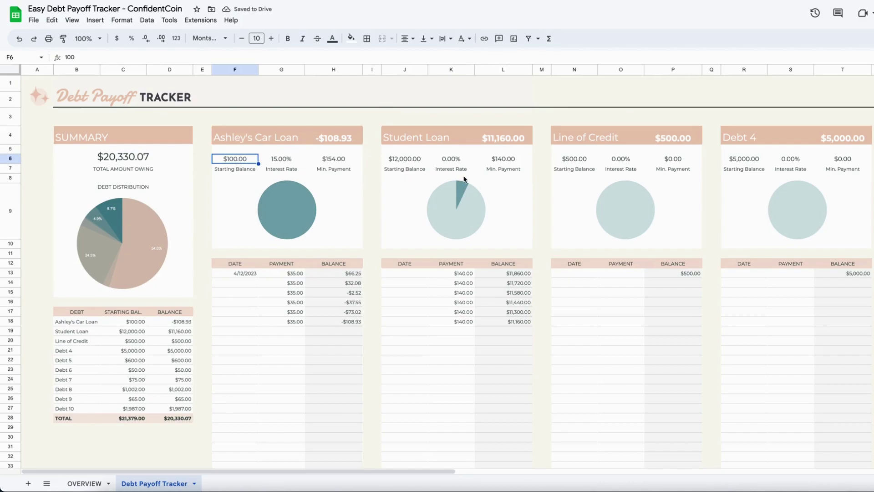
pyautogui.write('5400')
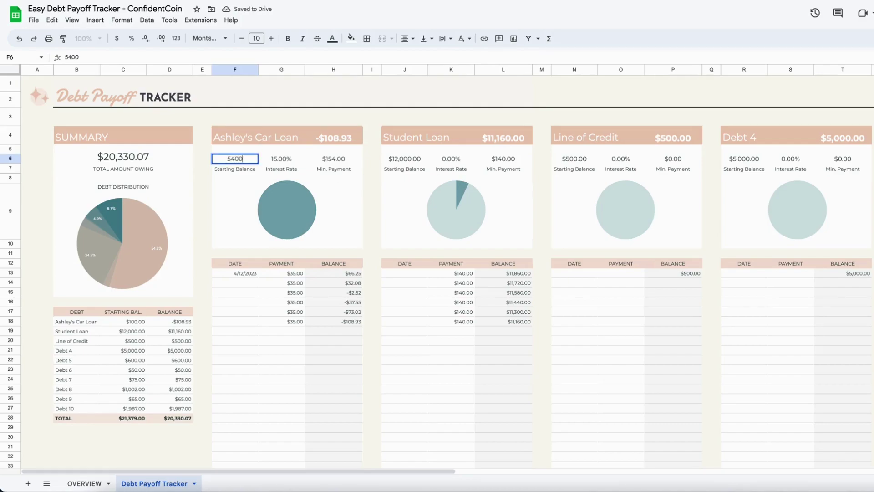
pyautogui.press('Return')
pyautogui.click(281, 162)
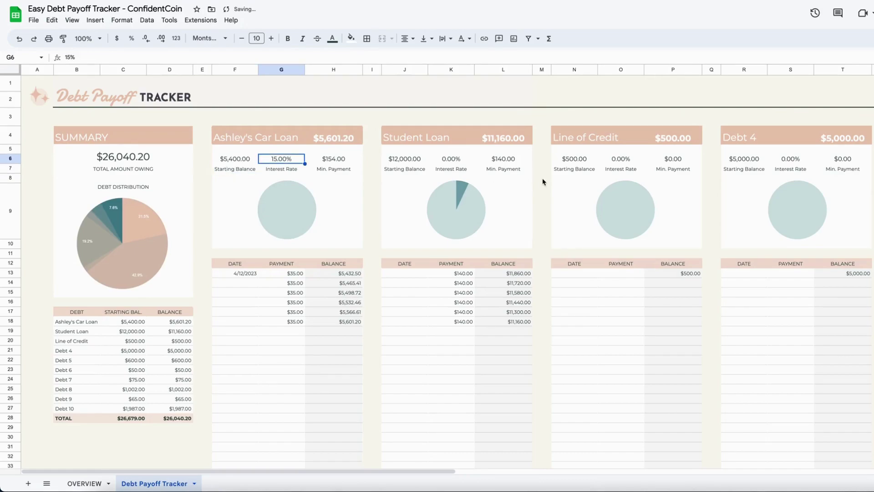
pyautogui.write('2.54')
pyautogui.press('Return')
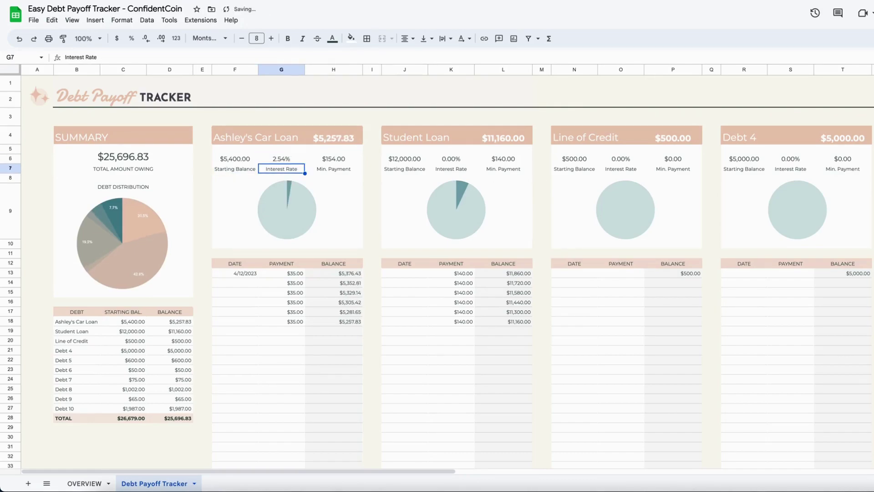
pyautogui.click(334, 161)
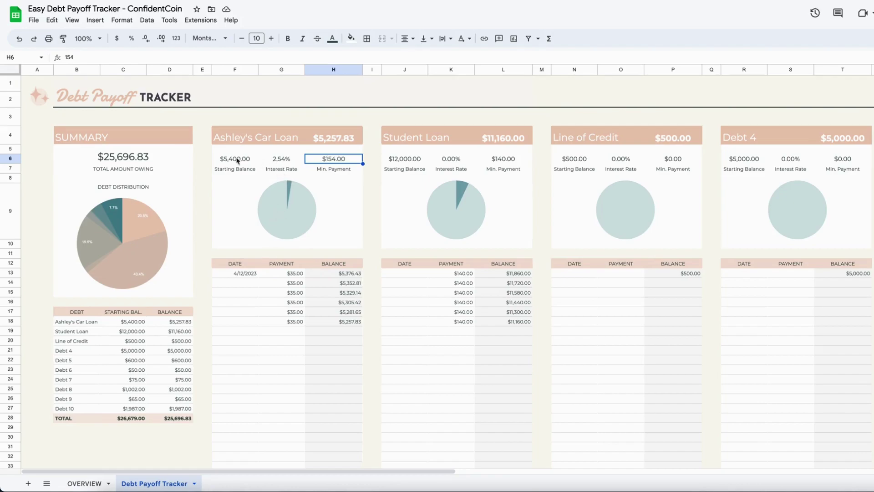
pyautogui.keyDown('shift'); pyautogui.click(279, 160); pyautogui.keyUp('shift')
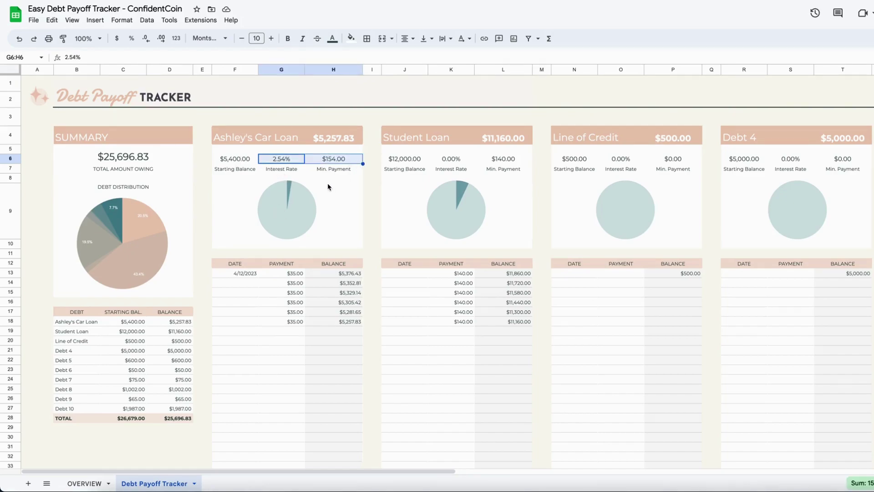
pyautogui.click(235, 160)
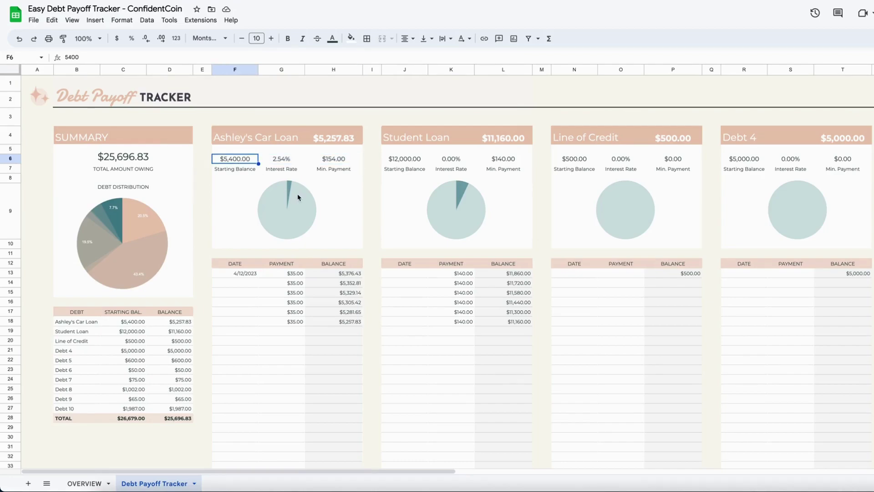
# Enter 5/1/2023 as the second payment date in the car loan's log, in cell F14
pyautogui.scroll(-1, 299, 278)
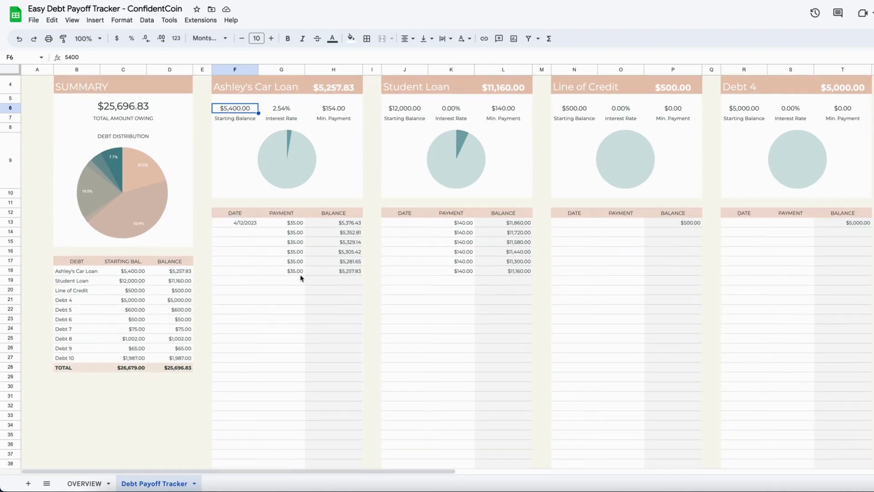
pyautogui.moveTo(230, 224); pyautogui.dragTo(221, 444)
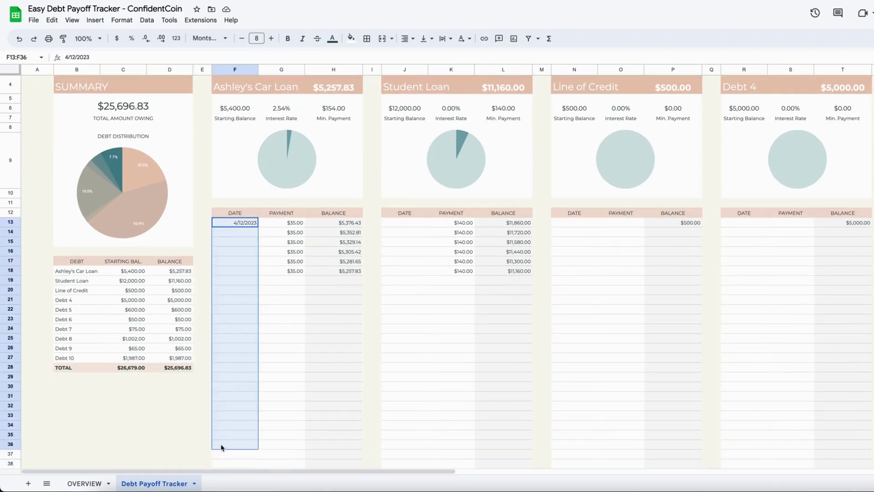
pyautogui.click(241, 232)
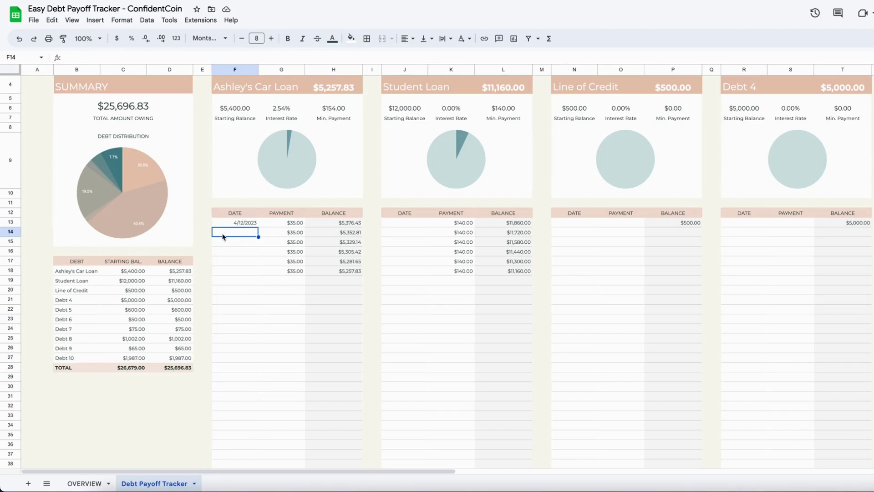
pyautogui.doubleClick(223, 235)
pyautogui.click(269, 248)
pyautogui.click(268, 248)
pyautogui.click(269, 248)
pyautogui.click(257, 248)
pyautogui.click(258, 248)
pyautogui.click(213, 269)
# Enter 5/15/2023 as the third payment date in the car loan's log, in cell F15
pyautogui.click(242, 242)
pyautogui.write('5/15/2023')
pyautogui.press('Return')
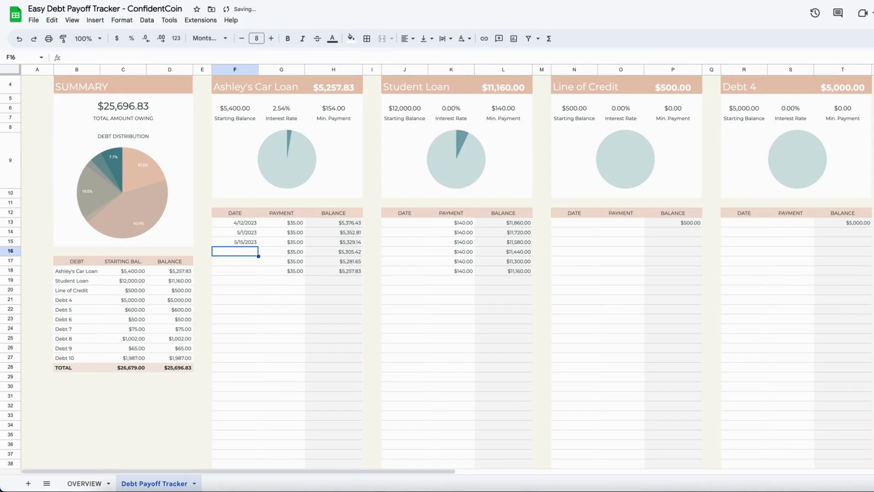
# Clear the existing car loan payments in cells G13 to G18
pyautogui.moveTo(280, 221); pyautogui.dragTo(278, 274)
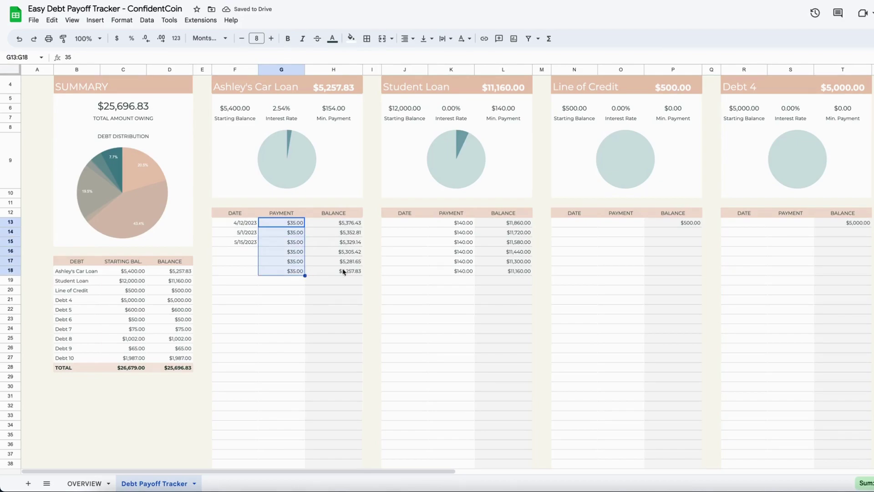
pyautogui.press('Delete')
pyautogui.click(288, 225)
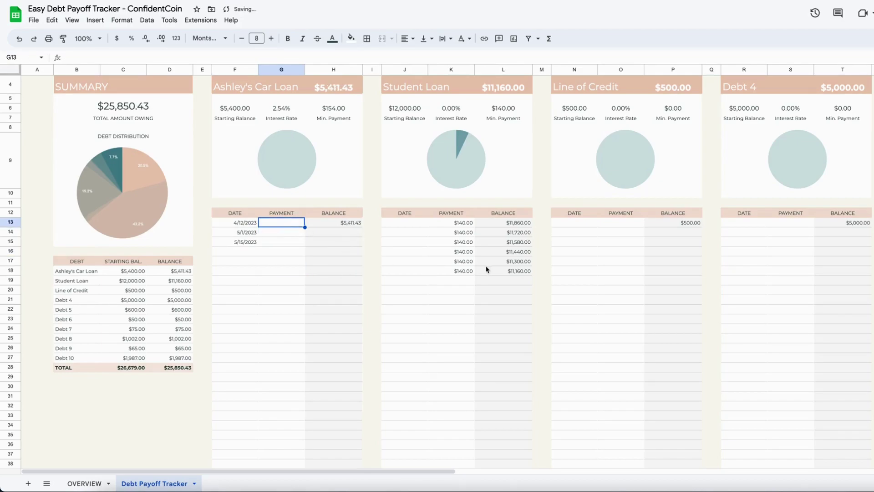
# Record a payment of 154 for the car loan on the 4/12/2023 row
pyautogui.moveTo(342, 233); pyautogui.dragTo(354, 408)
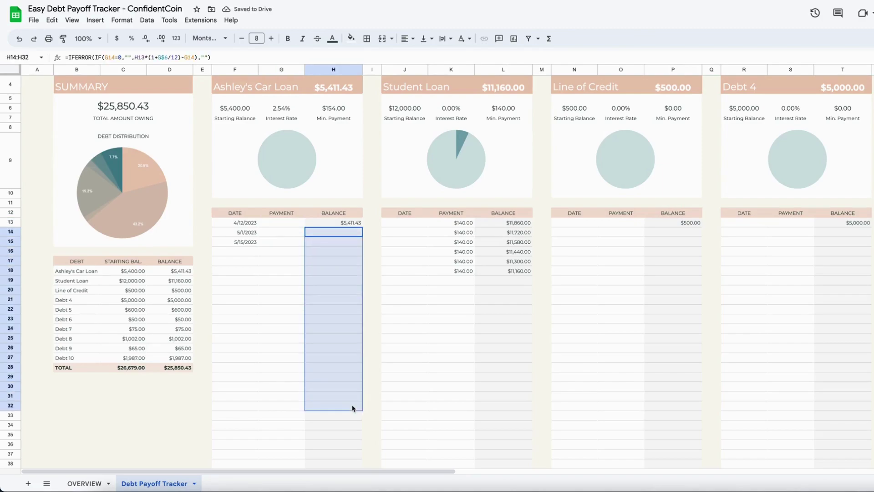
pyautogui.click(293, 224)
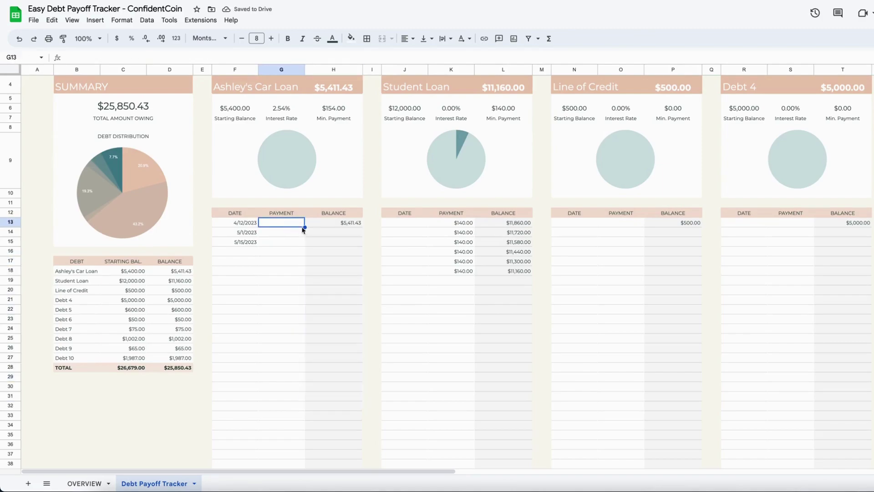
pyautogui.click(351, 224)
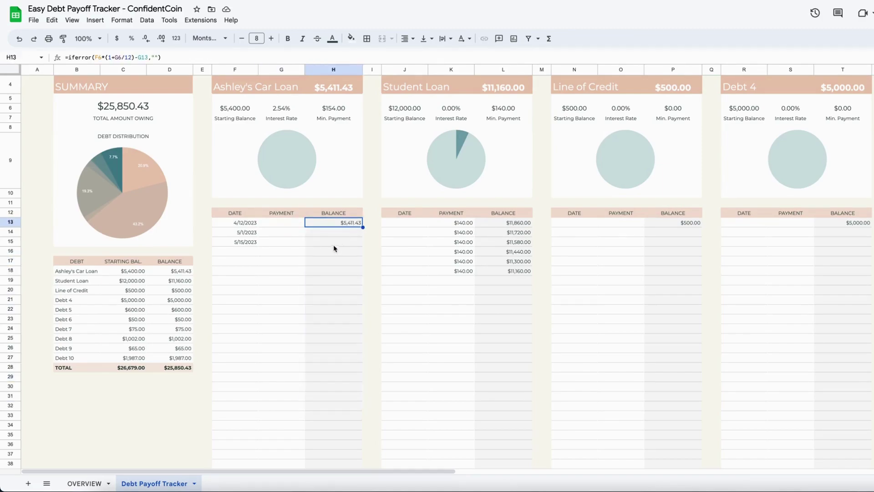
pyautogui.click(276, 223)
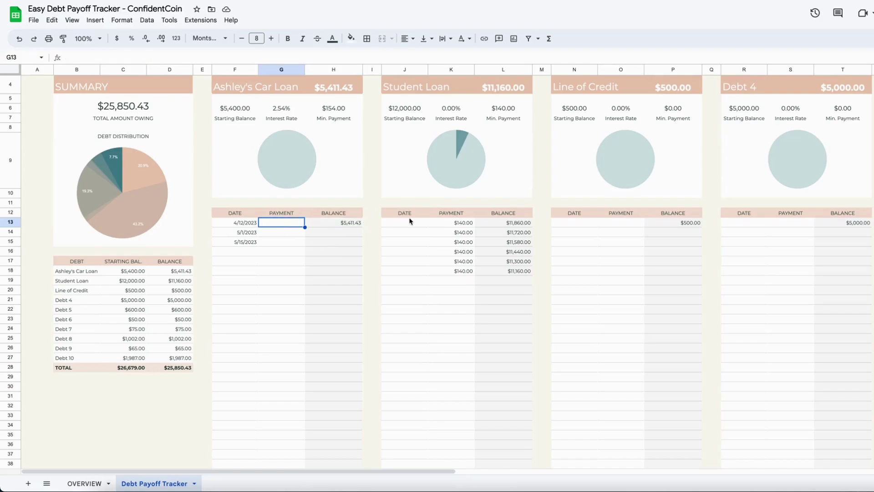
pyautogui.write('154')
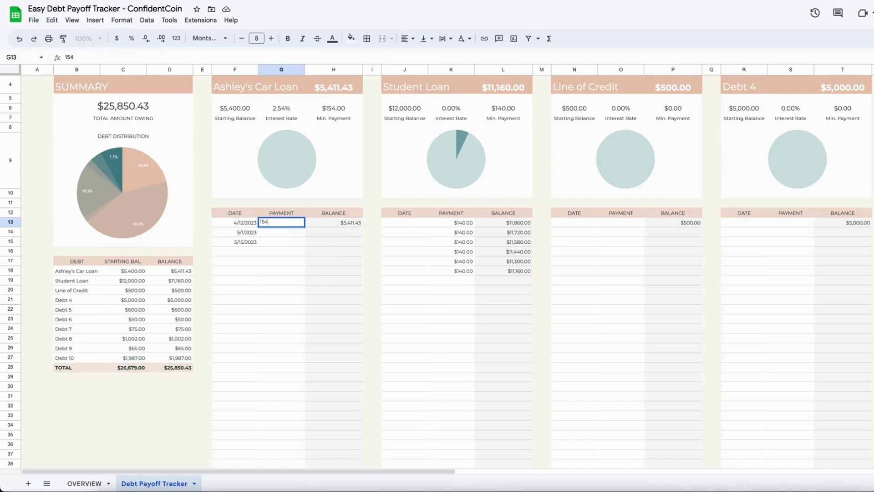
pyautogui.press('Return')
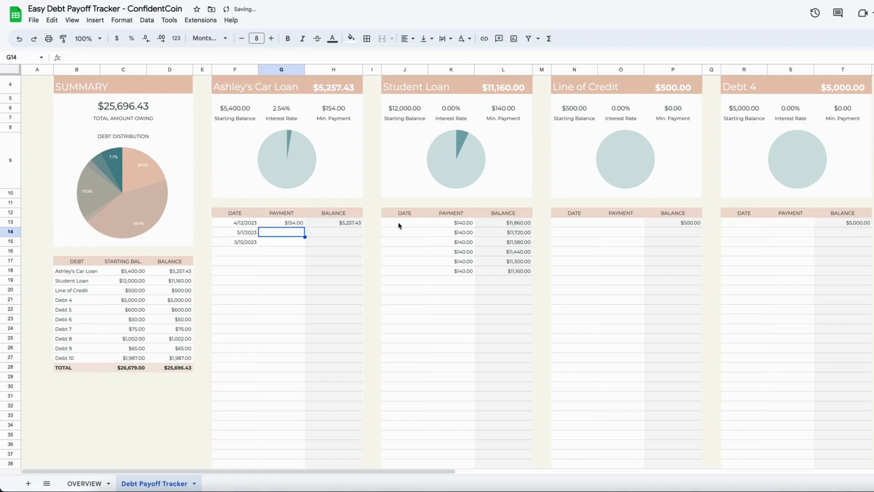
# Record a payment of 154 for the car loan on the 5/1/2023 row
pyautogui.click(336, 224)
pyautogui.scroll(-1, 346, 223)
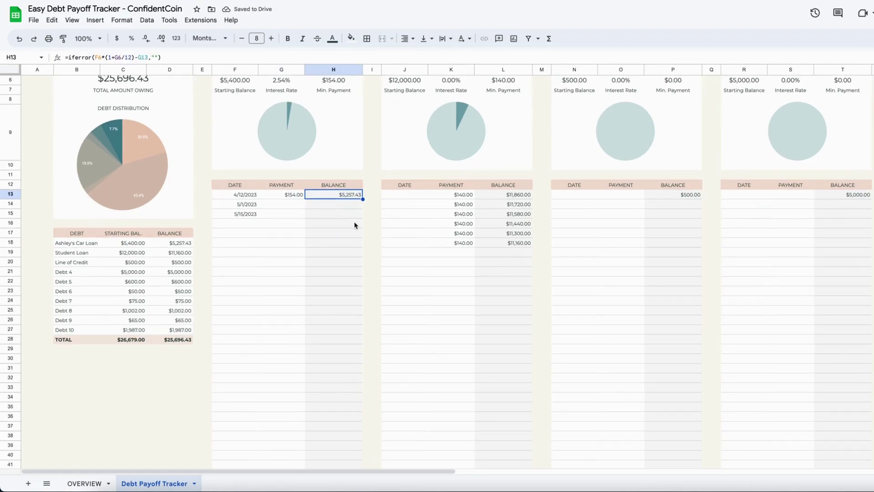
pyautogui.click(281, 204)
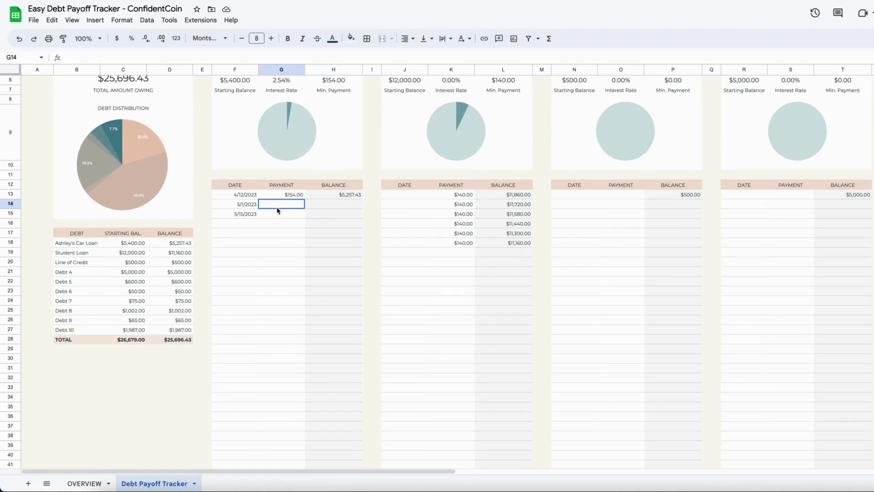
pyautogui.write('5')
pyautogui.write('154')
pyautogui.press('Return')
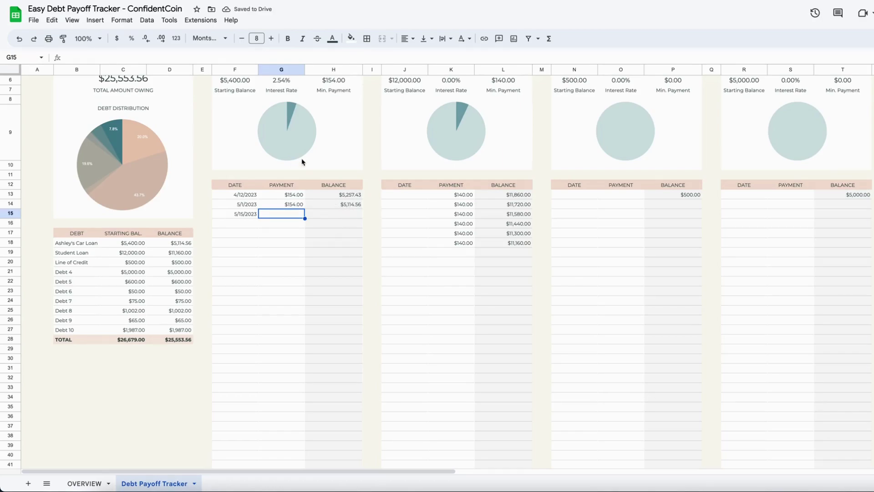
# Set the car loan's interest rate to 0
pyautogui.scroll(3, 330, 251)
pyautogui.click(280, 127)
pyautogui.write('0')
pyautogui.press('Return')
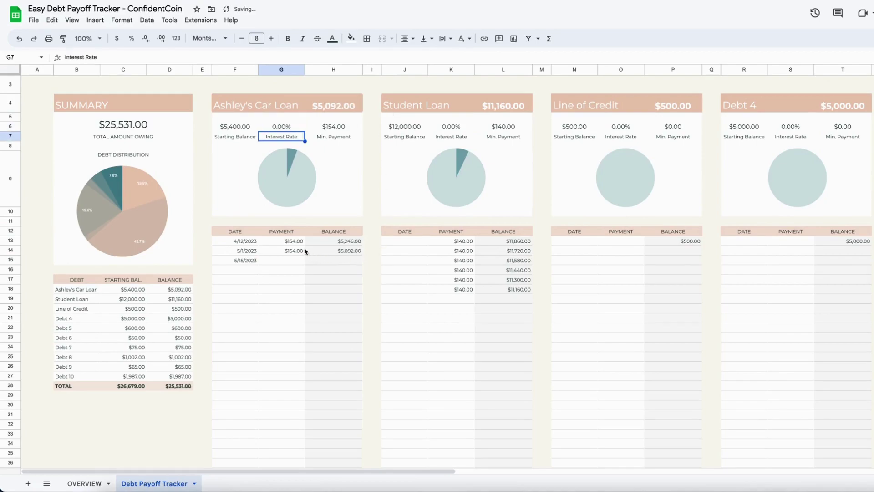
# Rename the Student Loan debt heading as "Student Loan 1"
pyautogui.click(297, 244)
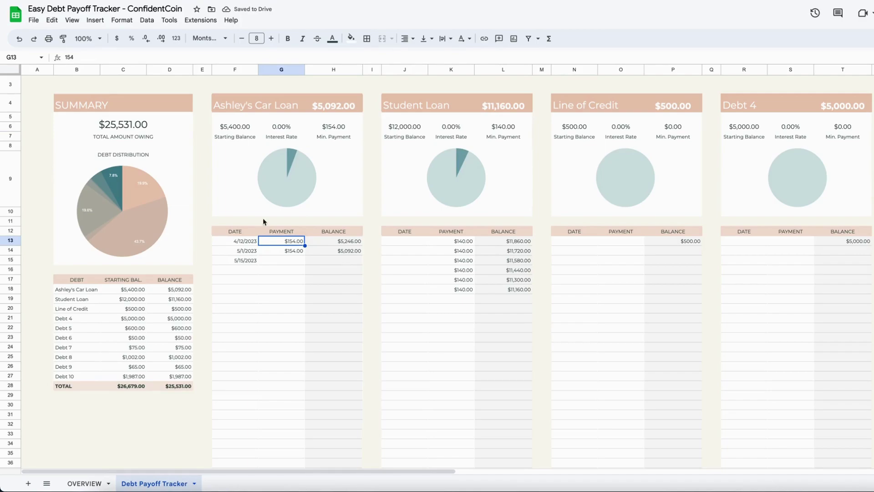
pyautogui.click(455, 107)
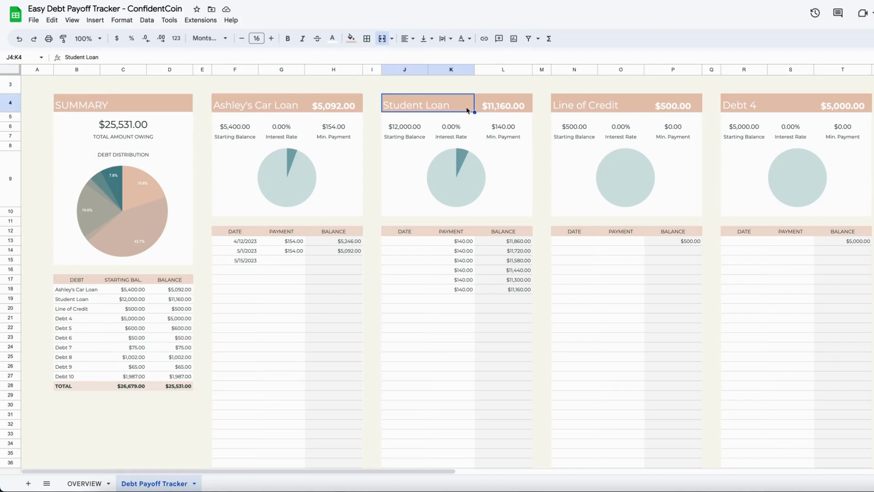
pyautogui.doubleClick(432, 110)
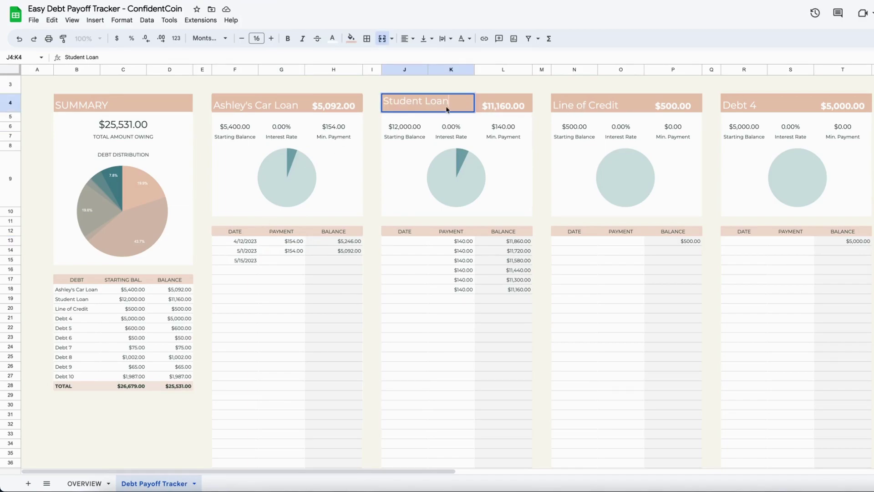
pyautogui.press('Return')
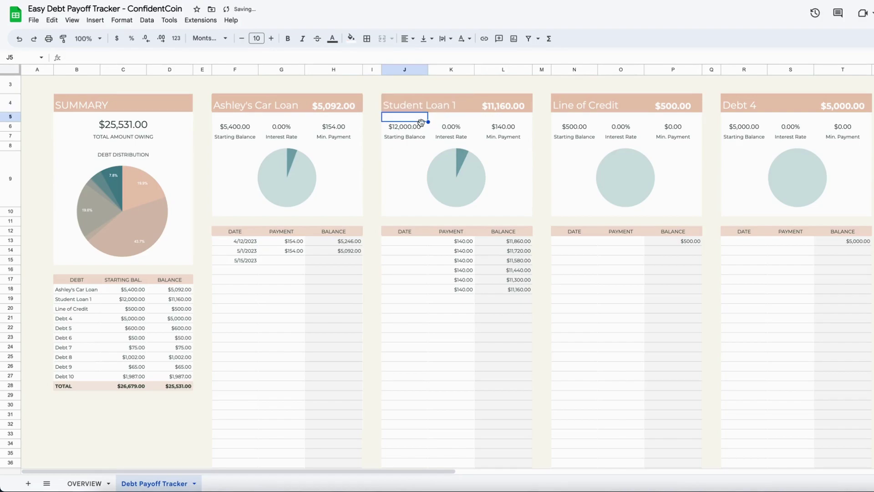
# Review the student loan's starting balance, interest rate, minimum payment and payment rows
pyautogui.click(407, 129)
pyautogui.click(447, 129)
pyautogui.click(522, 132)
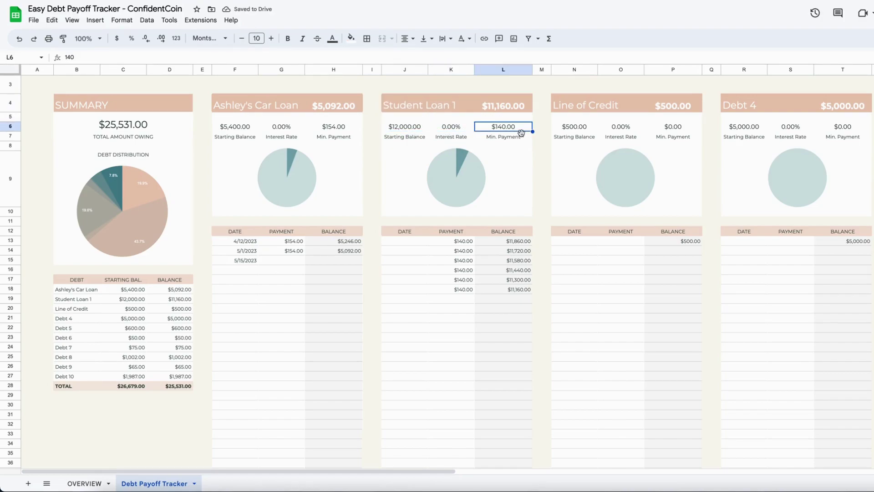
pyautogui.moveTo(424, 250); pyautogui.dragTo(516, 303)
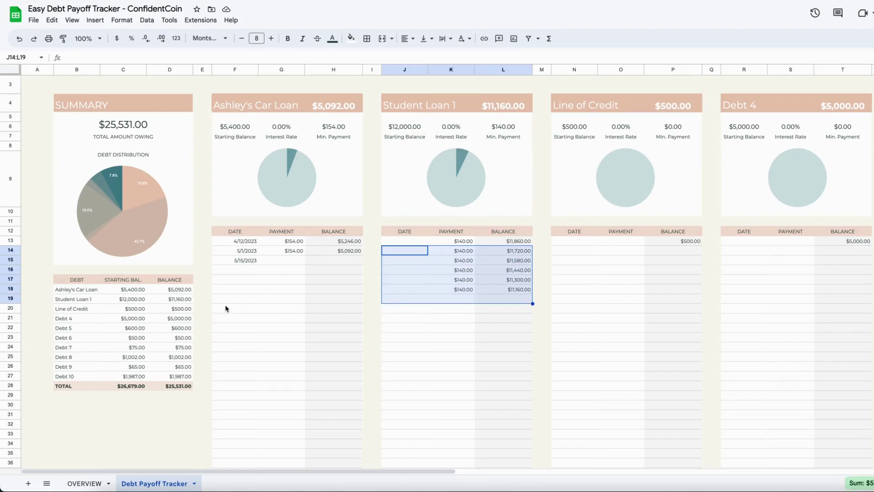
# Examine the summary section's total amount owing, balance column and debt distribution chart
pyautogui.click(105, 298)
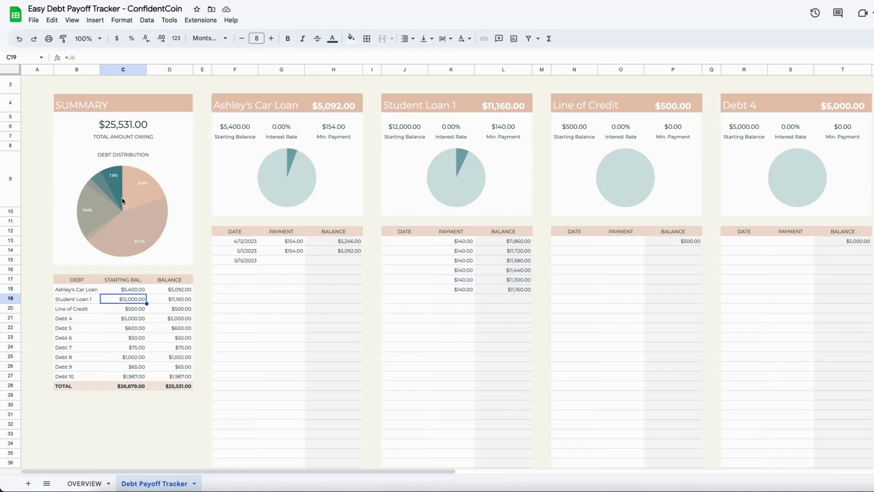
pyautogui.moveTo(78, 104); pyautogui.dragTo(74, 376)
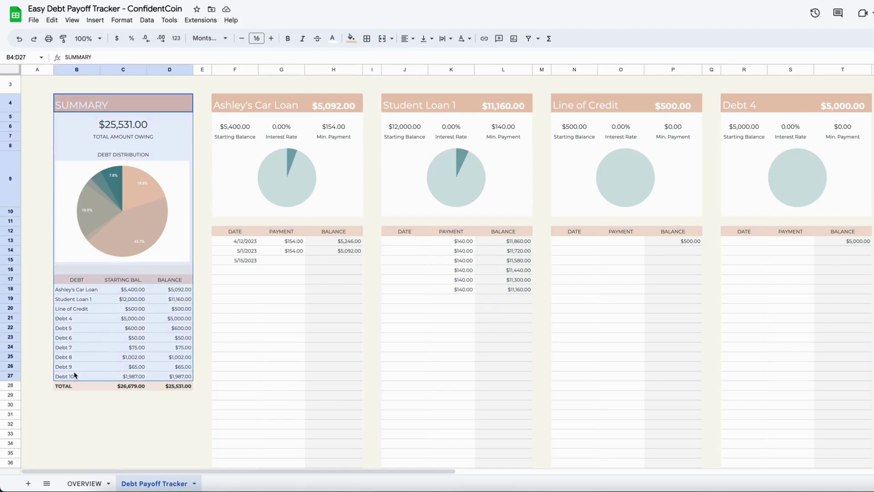
pyautogui.click(160, 120)
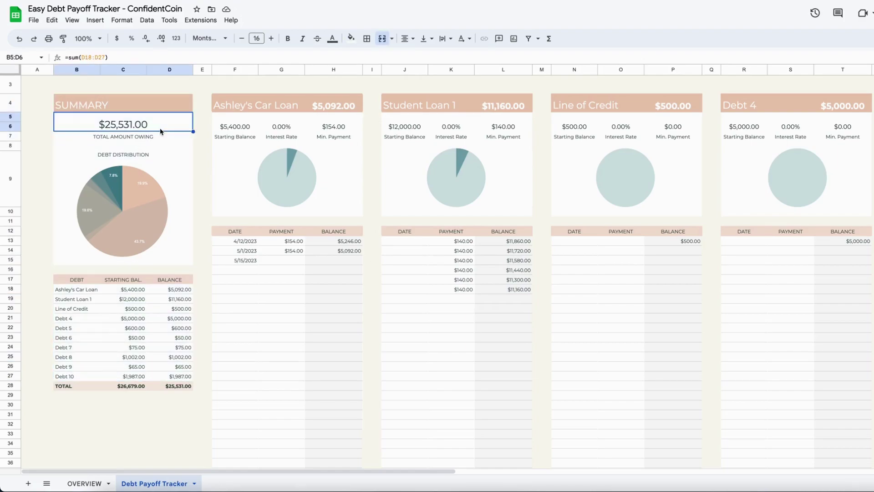
pyautogui.moveTo(187, 294); pyautogui.dragTo(188, 386)
pyautogui.scroll(-1, 189, 387)
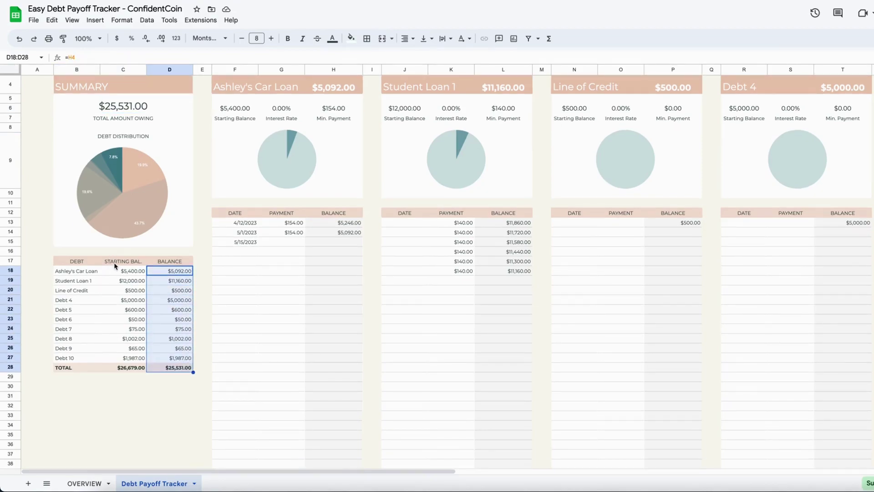
pyautogui.click(163, 236)
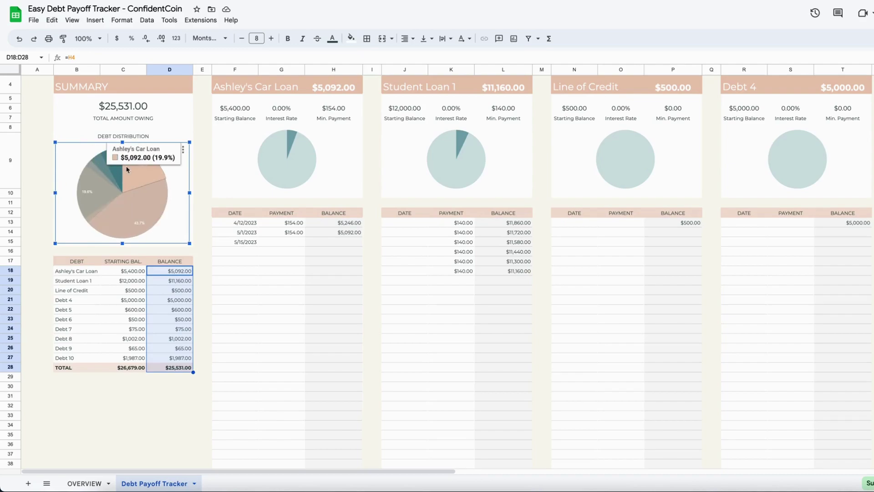
pyautogui.click(199, 253)
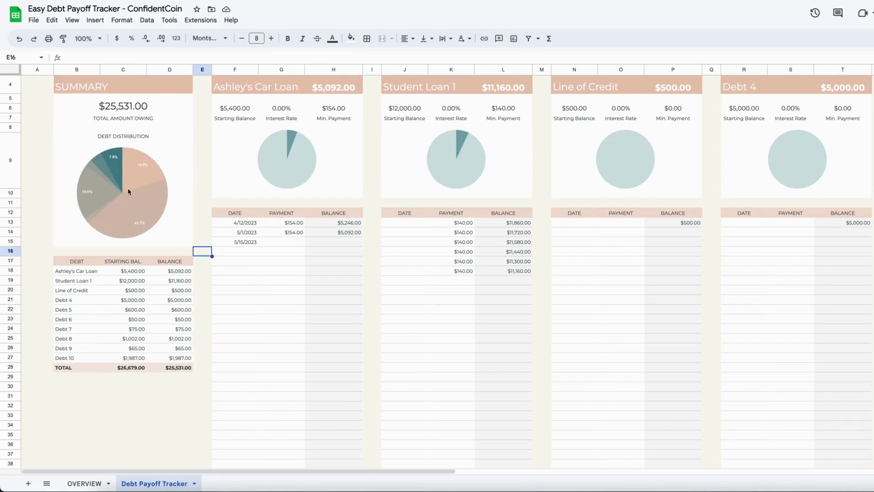
pyautogui.scroll(1, 130, 201)
pyautogui.scroll(1, 206, 148)
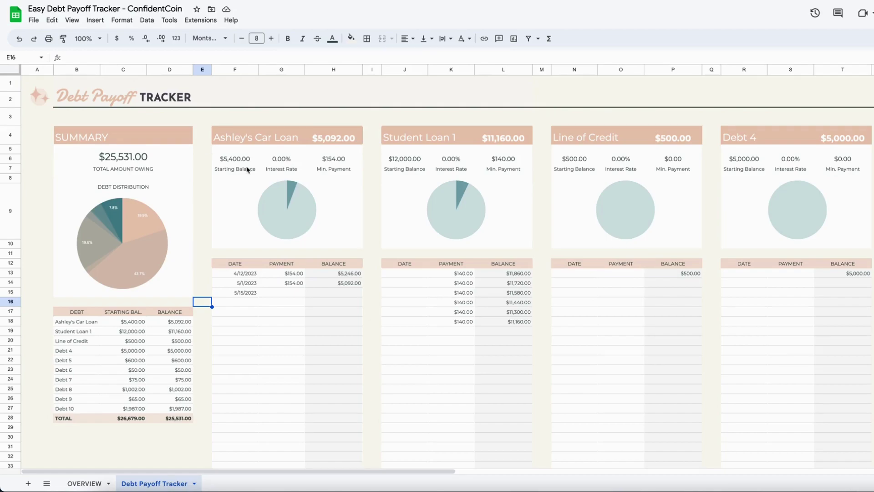
# Look through all the debt sections across the tracker sheet, from the car loan to the last debt
pyautogui.hscroll(2, 340, 213)
pyautogui.hscroll(10, 342, 213)
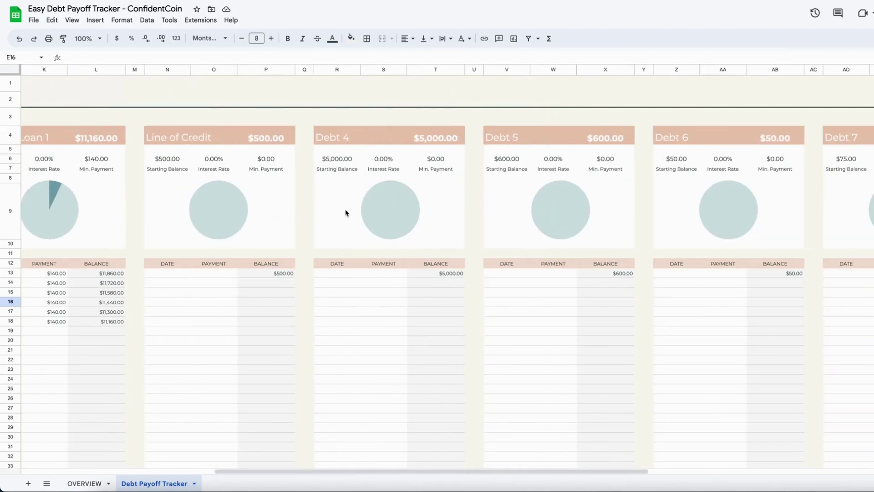
pyautogui.hscroll(10, 370, 215)
pyautogui.hscroll(-20, 369, 214)
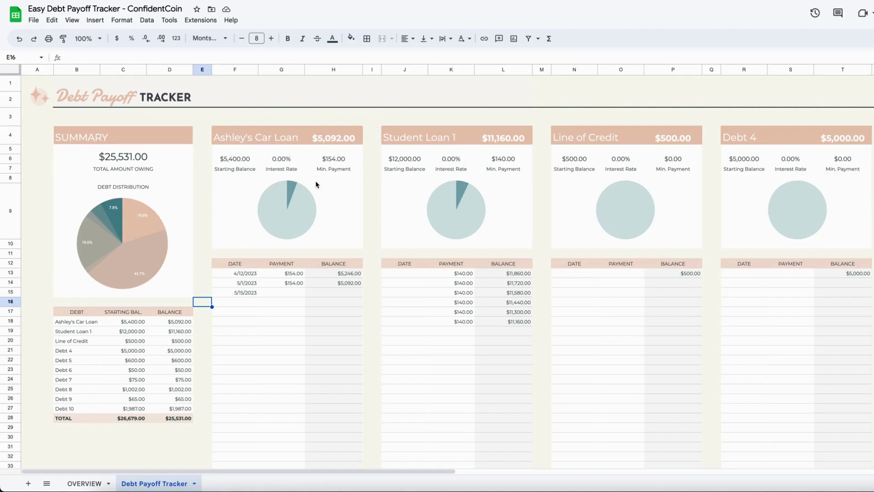
pyautogui.hscroll(10, 316, 184)
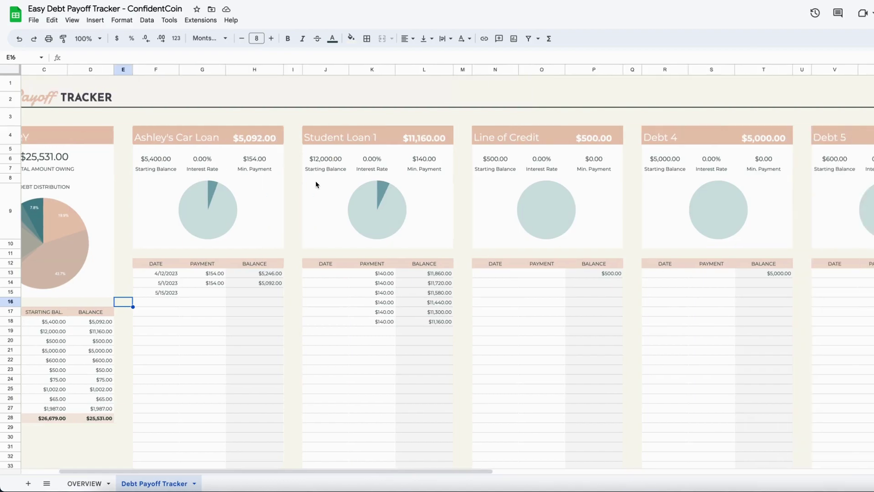
pyautogui.hscroll(-10, 274, 274)
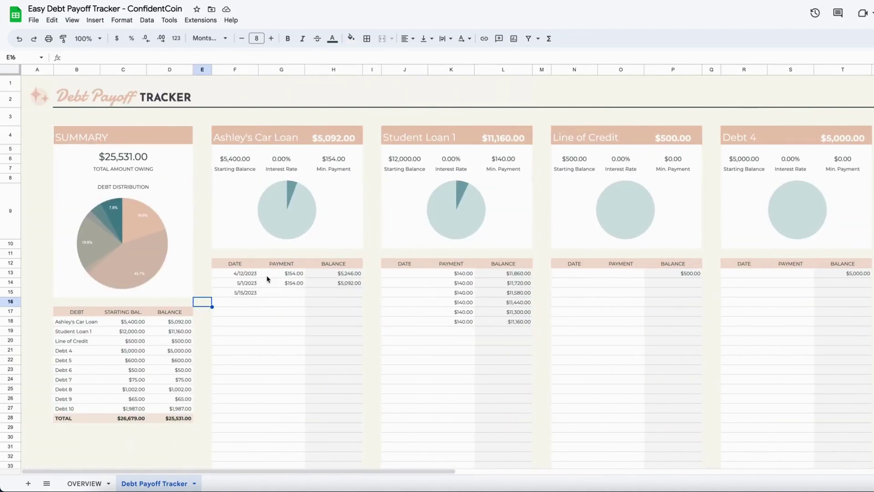
pyautogui.hscroll(5, 258, 160)
pyautogui.hscroll(-5, 258, 160)
# Duplicate the Debt Payoff Tracker sheet
pyautogui.rightClick(156, 486)
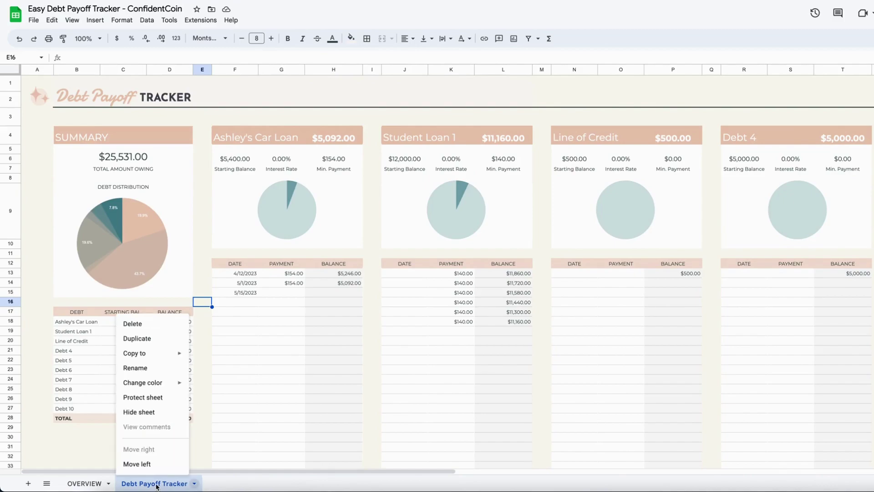
pyautogui.click(148, 344)
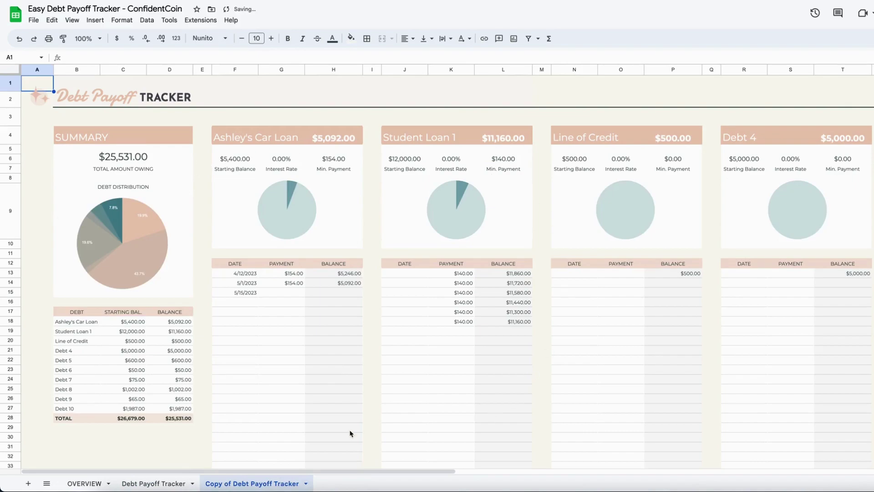
# Look over the debt headings and the summary section on the duplicated sheet
pyautogui.click(239, 140)
pyautogui.click(409, 136)
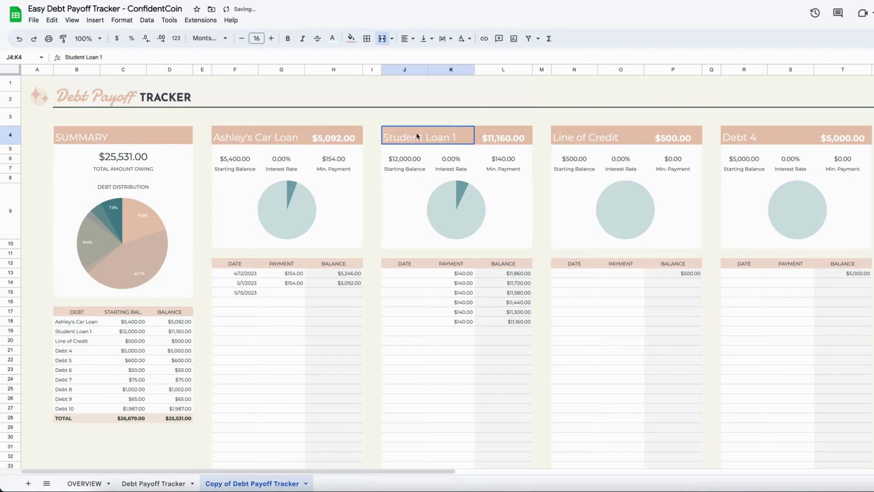
pyautogui.click(565, 147)
pyautogui.hscroll(3, 558, 198)
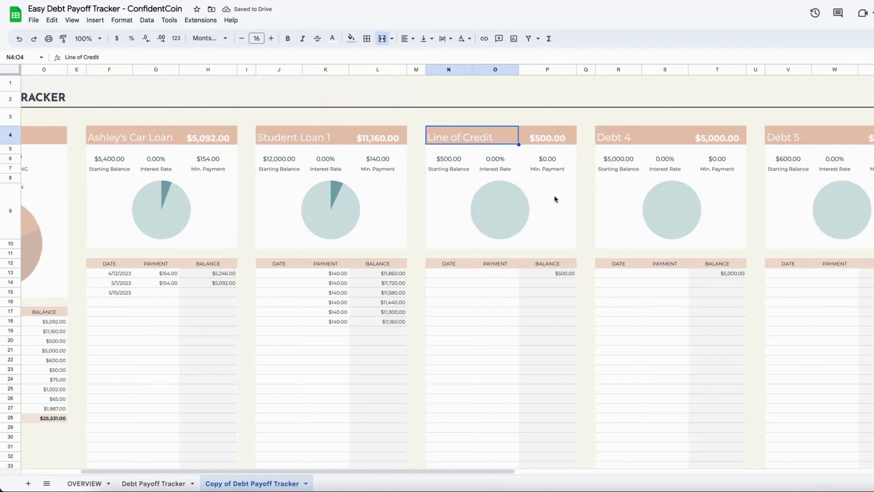
pyautogui.hscroll(-3, 554, 199)
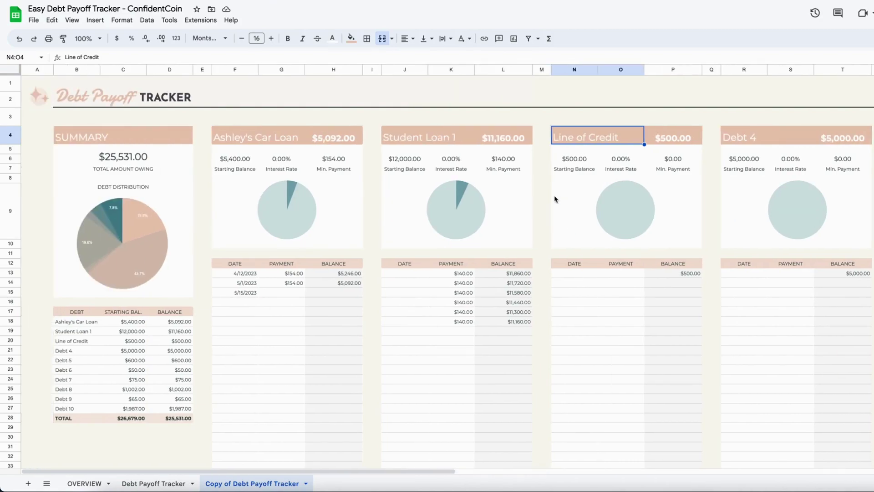
pyautogui.click(203, 418)
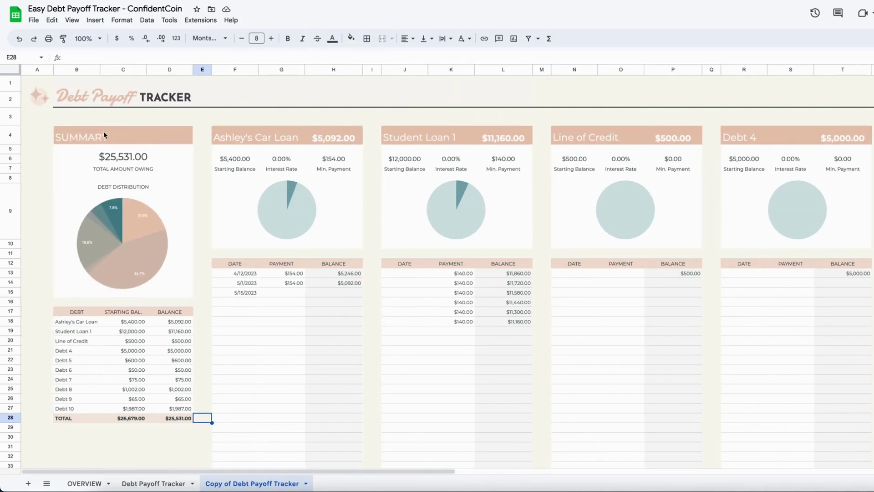
pyautogui.click(91, 140)
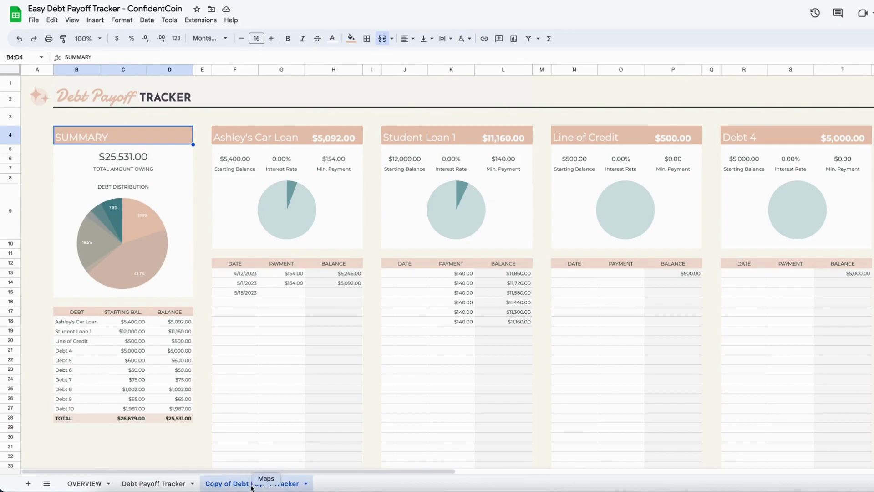
# Rename the duplicated tracker sheet as "Personal Debts"
pyautogui.rightClick(236, 485)
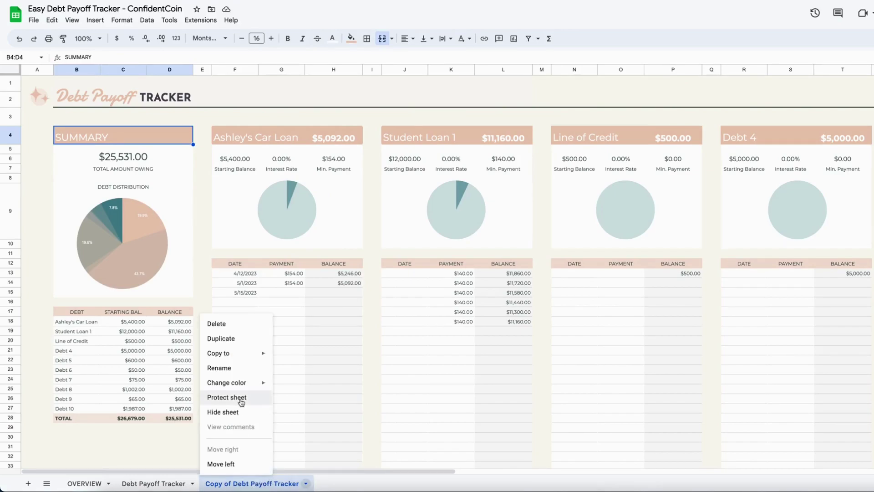
pyautogui.click(219, 368)
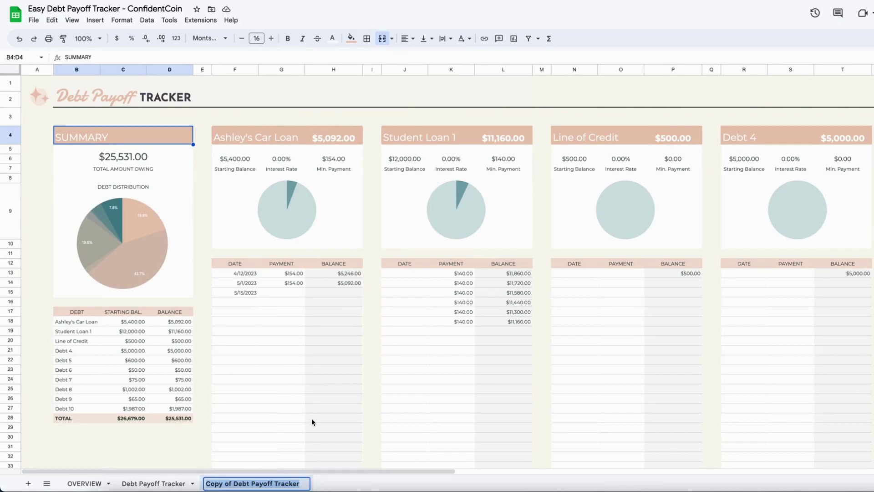
pyautogui.write('P')
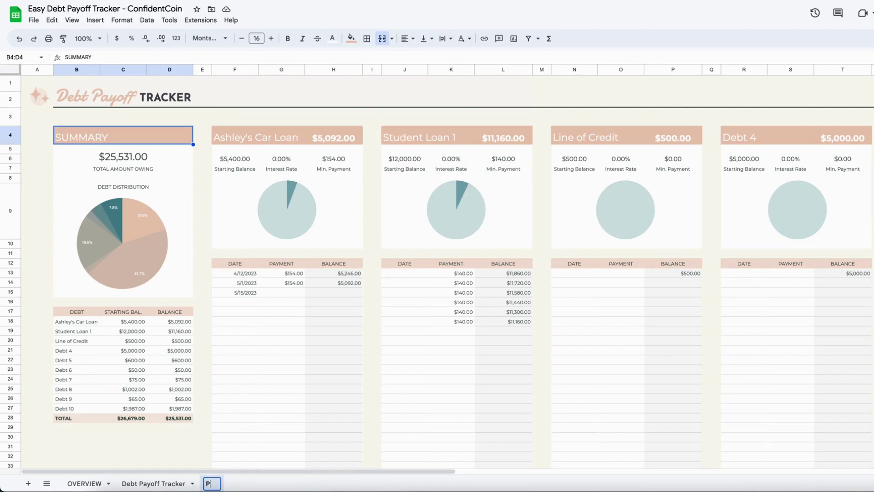
pyautogui.write('ersonal Debts')
pyautogui.press('Return')
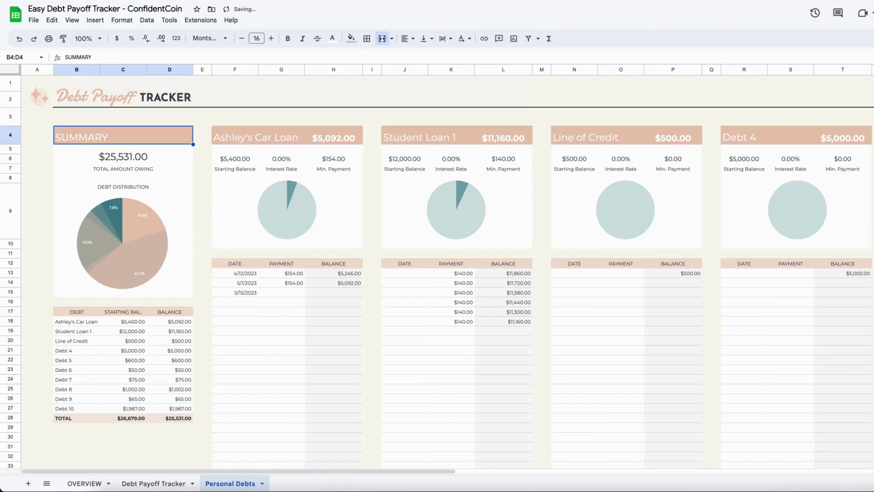
# Rename the duplicated tracker sheet with the debt holder's first name followed by "Debts"
pyautogui.doubleClick(222, 485)
pyautogui.write('Ashley ')
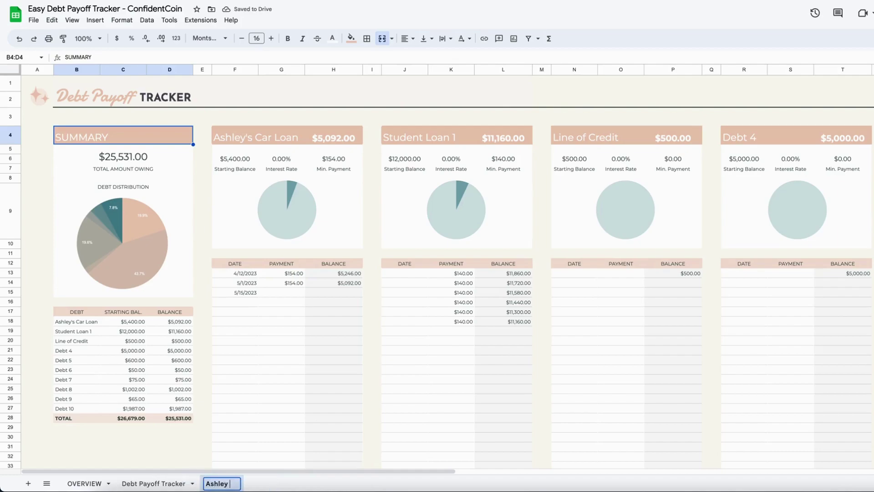
pyautogui.write('Debts')
pyautogui.press('Return')
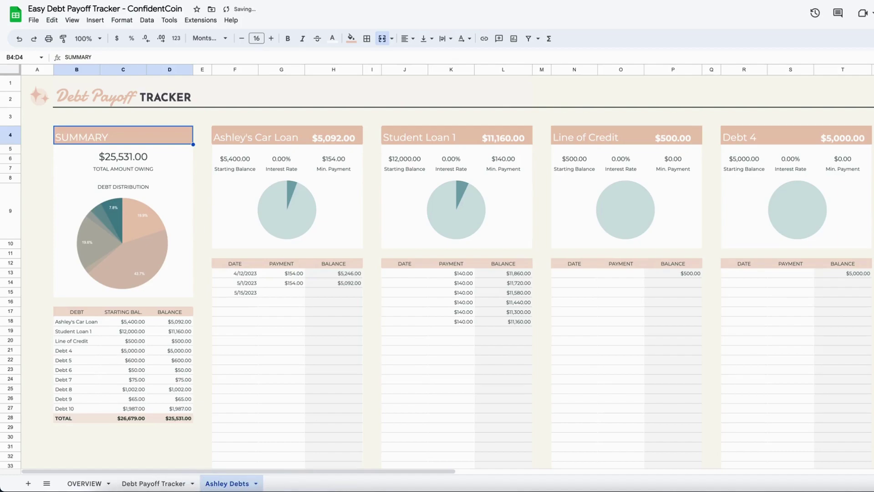
pyautogui.doubleClick(227, 486)
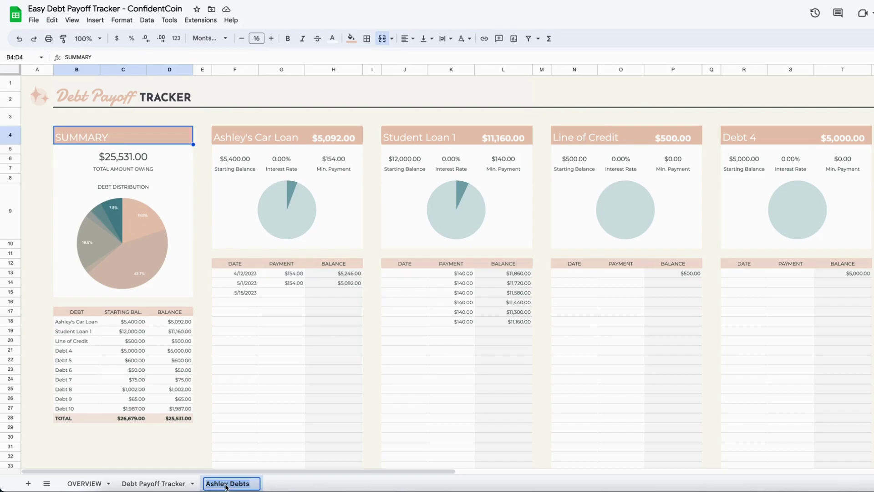
# Hide the OVERVIEW sheet
pyautogui.click(80, 485)
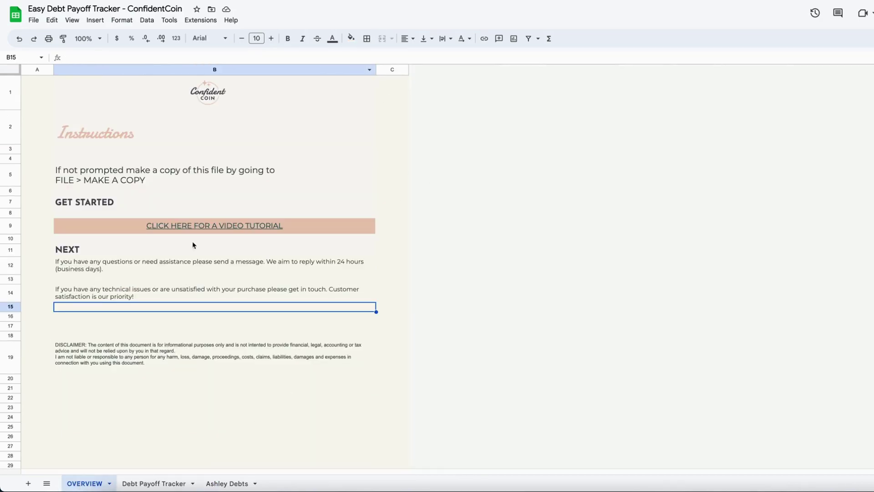
pyautogui.rightClick(90, 485)
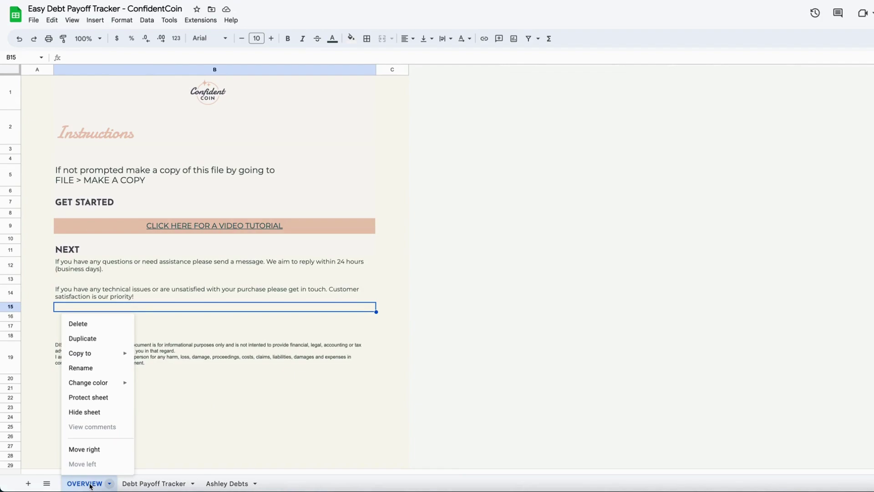
pyautogui.click(84, 413)
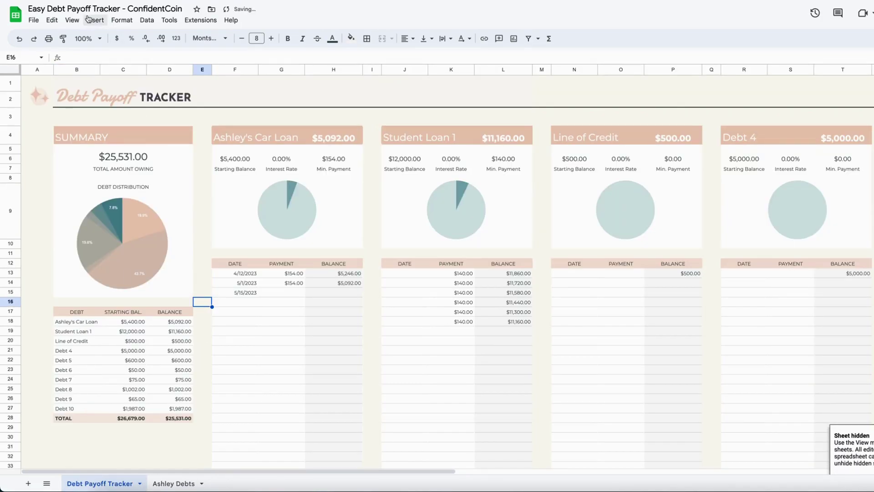
# Unhide the OVERVIEW sheet and return to the Debt Payoff Tracker sheet
pyautogui.click(73, 20)
pyautogui.moveTo(111, 91)
pyautogui.click(289, 97)
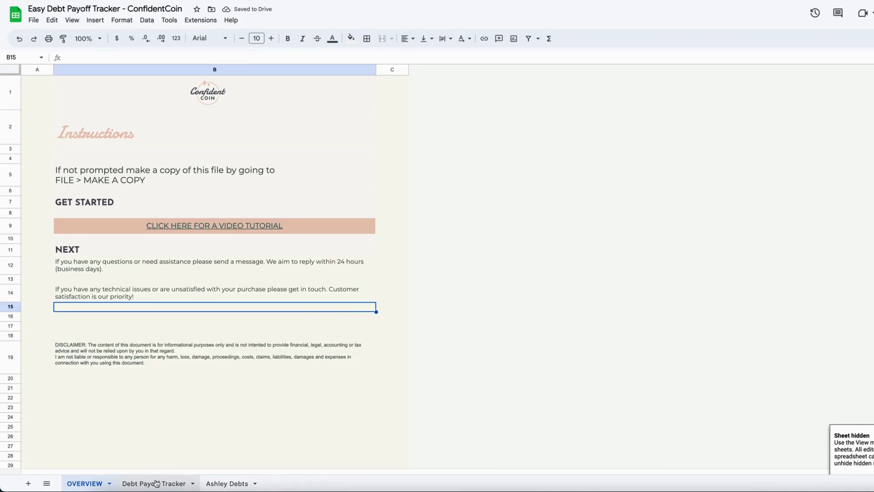
pyautogui.click(156, 483)
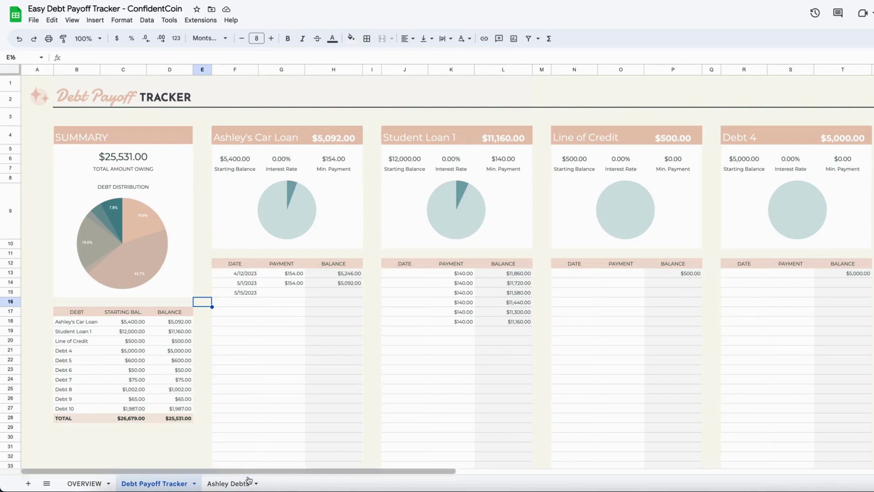
pyautogui.rightClick(147, 485)
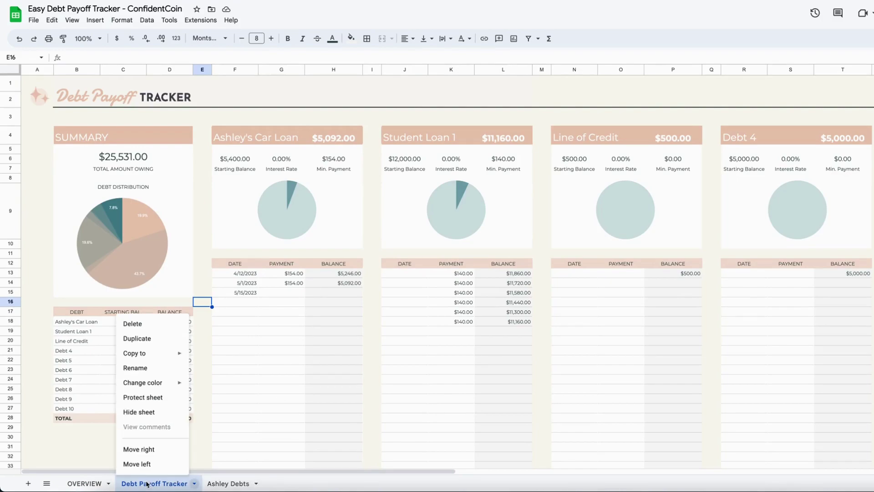
pyautogui.moveTo(181, 361)
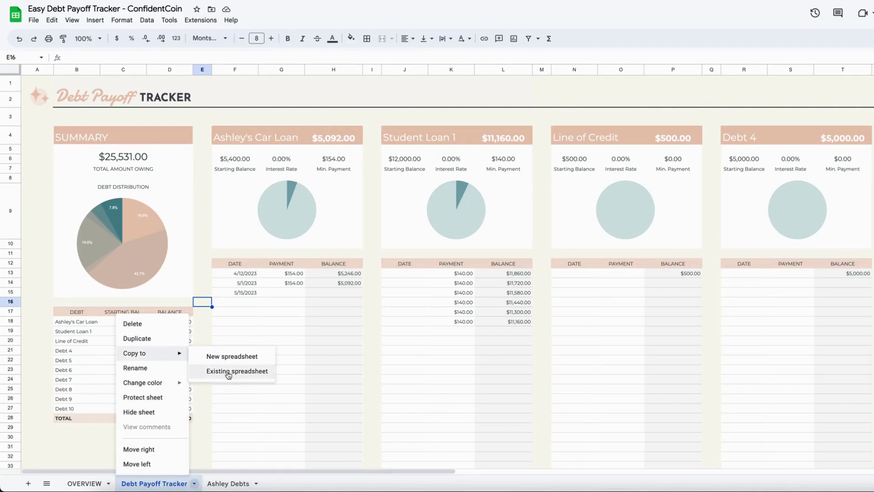
pyautogui.click(238, 372)
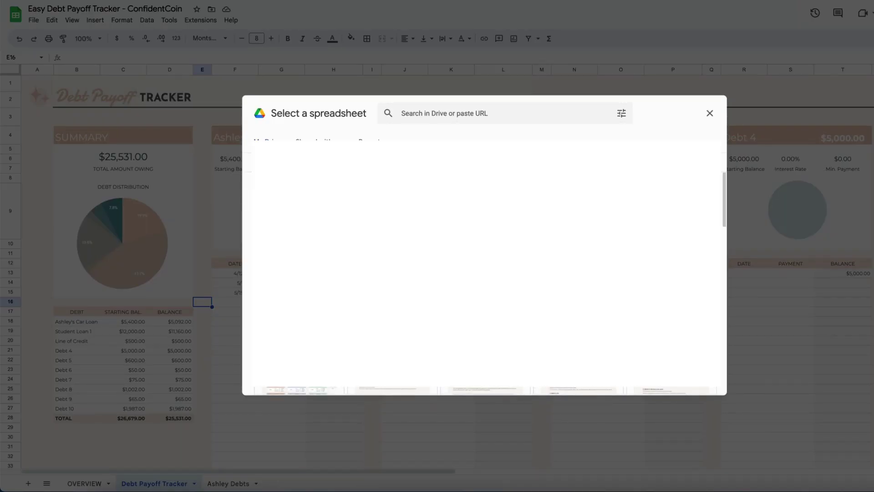
pyautogui.click(710, 113)
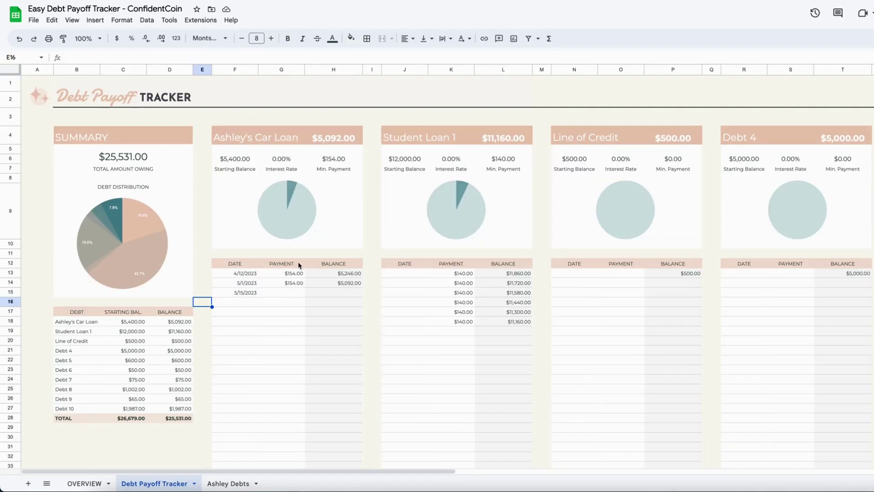